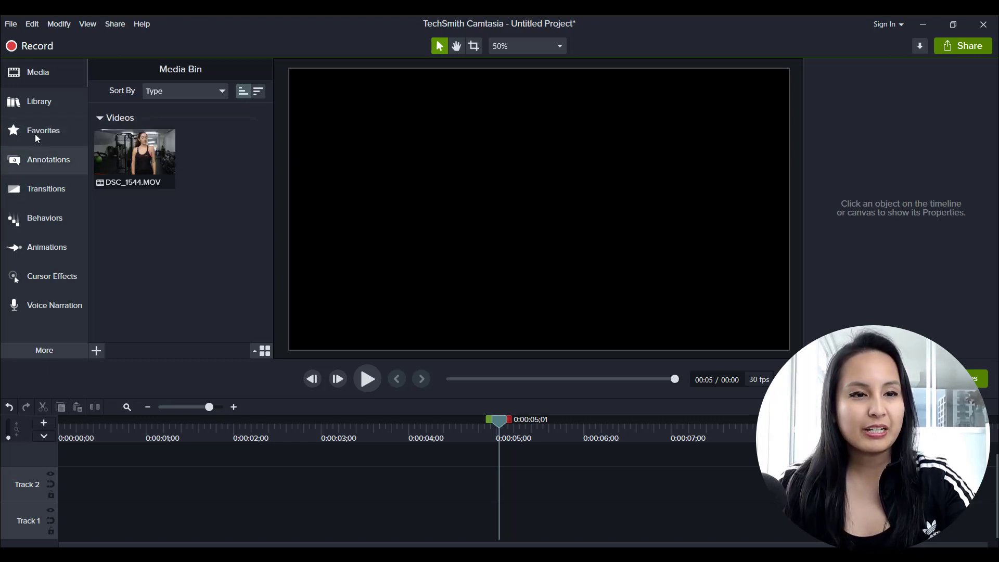
Examine the annotations, transitions, behavior and effects saved in Favorites
left_click(36, 133)
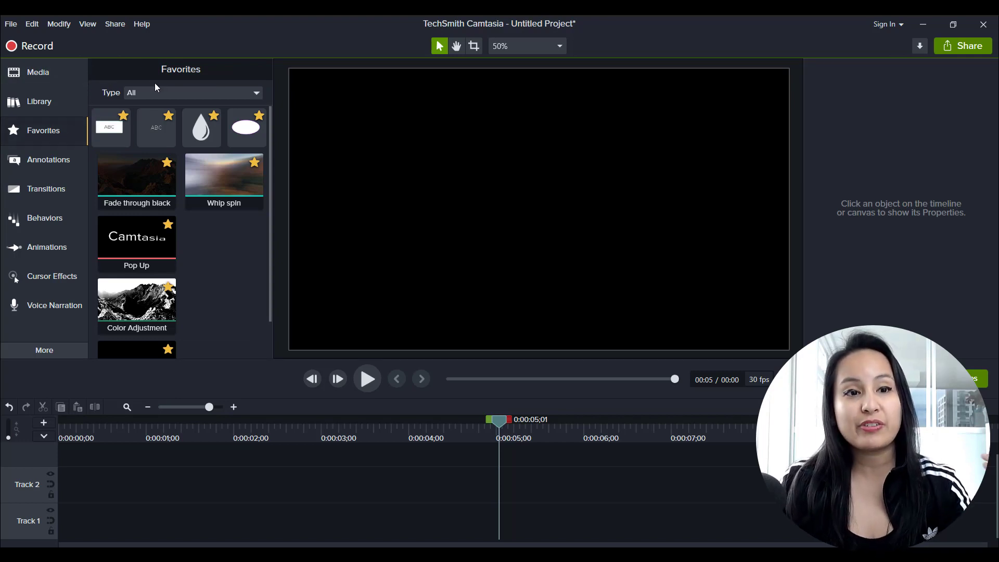
left_click(107, 127)
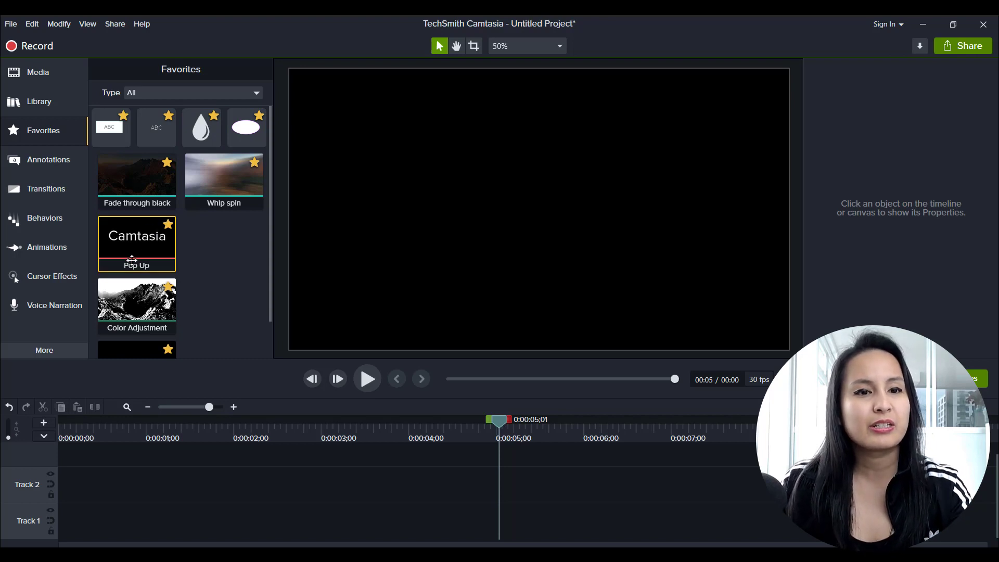
scroll(188, 291, "down", 1)
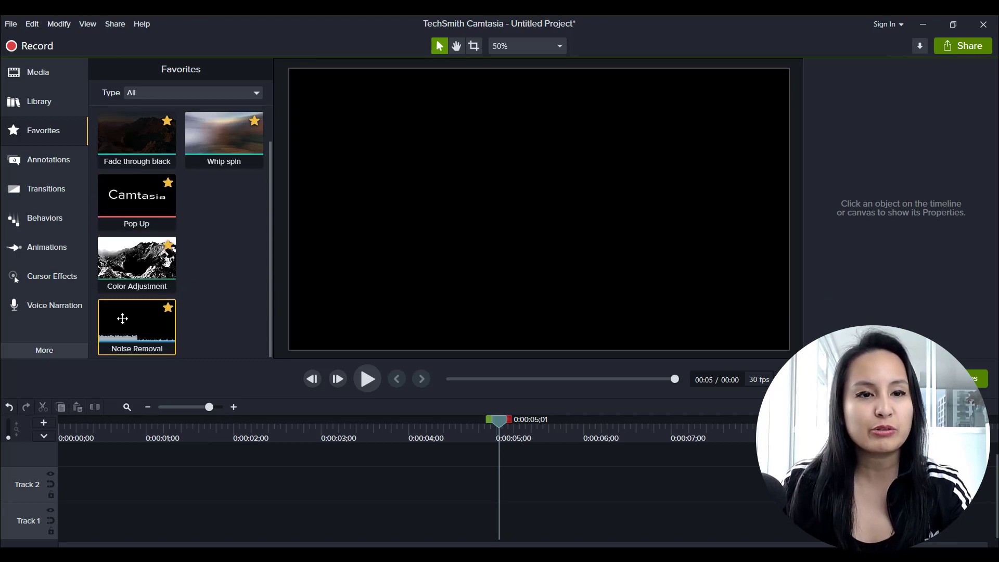
scroll(122, 319, "up", 1)
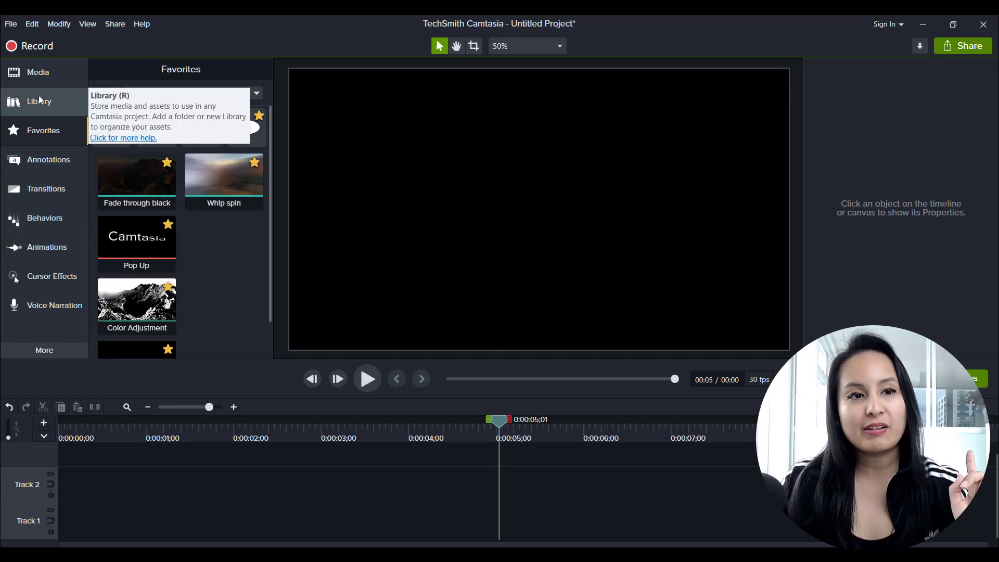
Add the DSC_1544.MOV video from the media bin to the start of Track 2
left_click(42, 72)
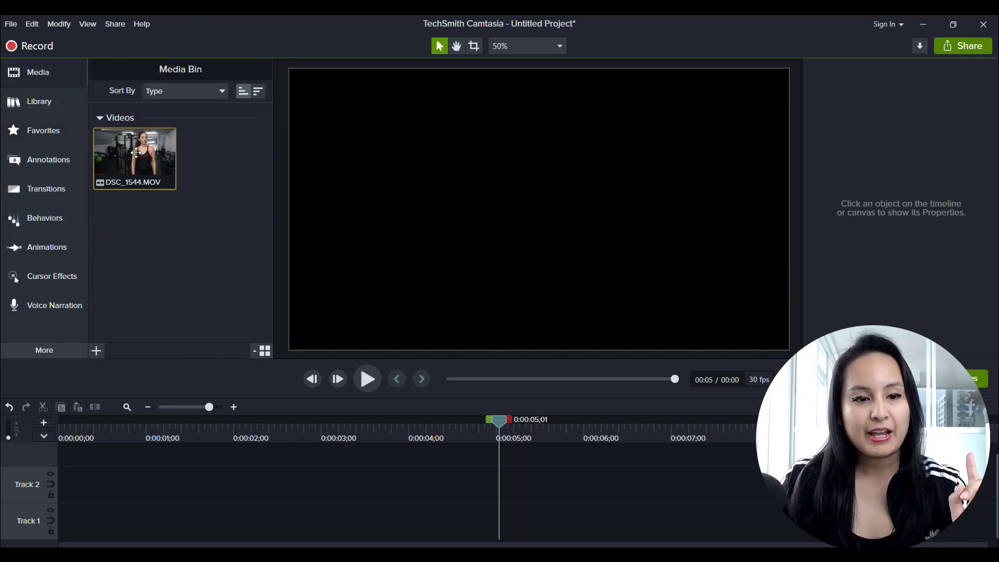
left_click_drag(135, 153, 46, 501)
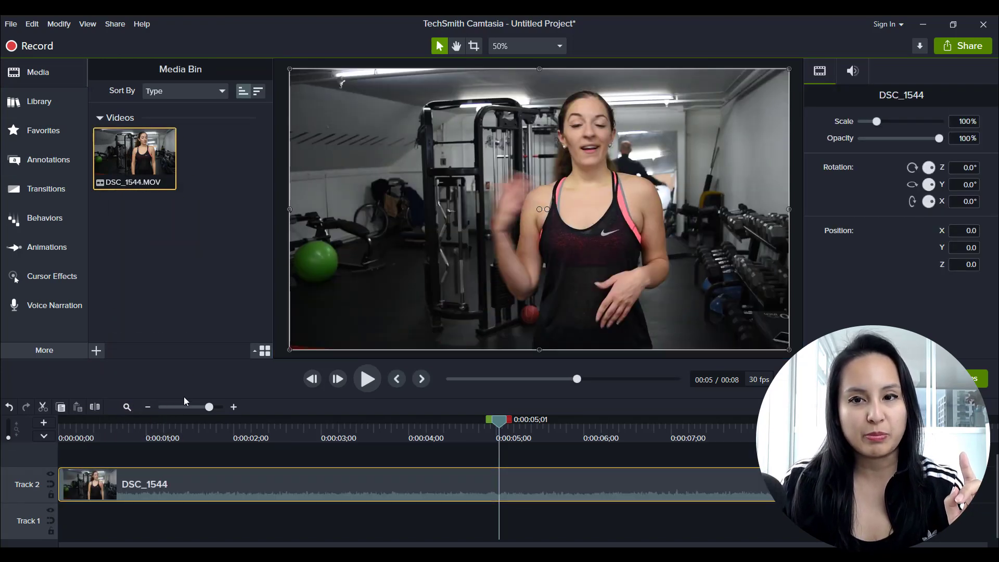
left_click(102, 459)
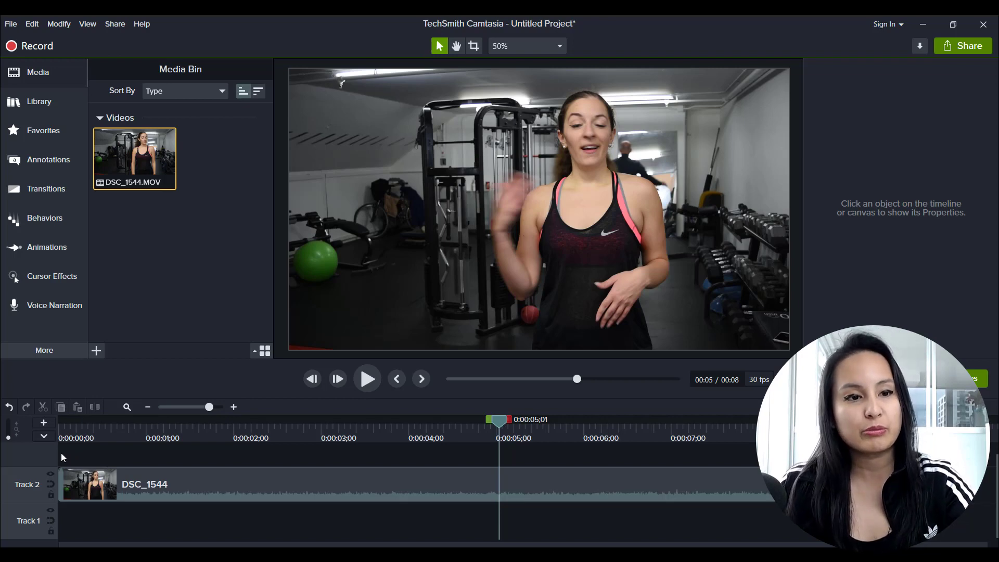
Examine the available audio effects, visual effects and annotation callouts, and compare them with the collected Favorites
left_click(45, 352)
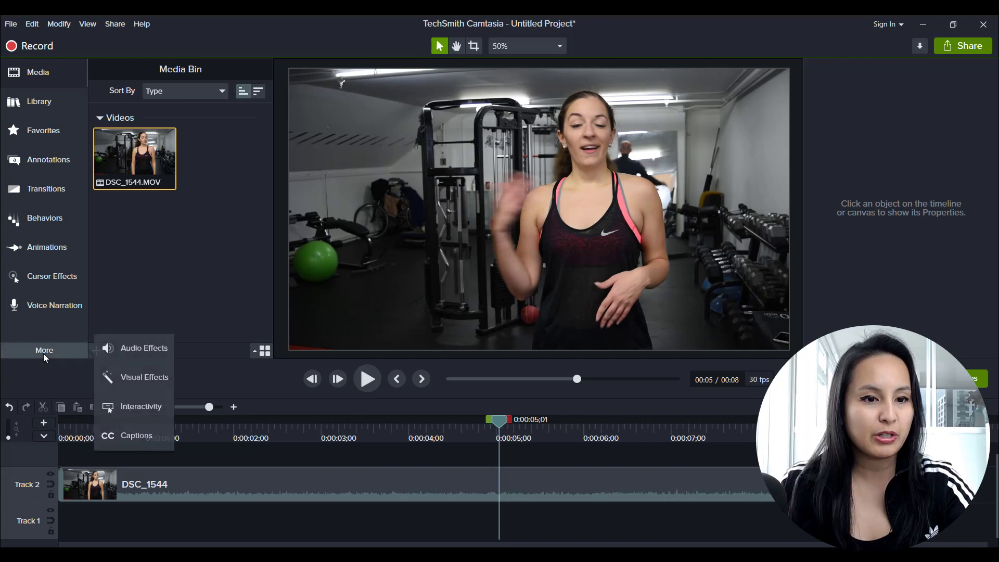
left_click(134, 348)
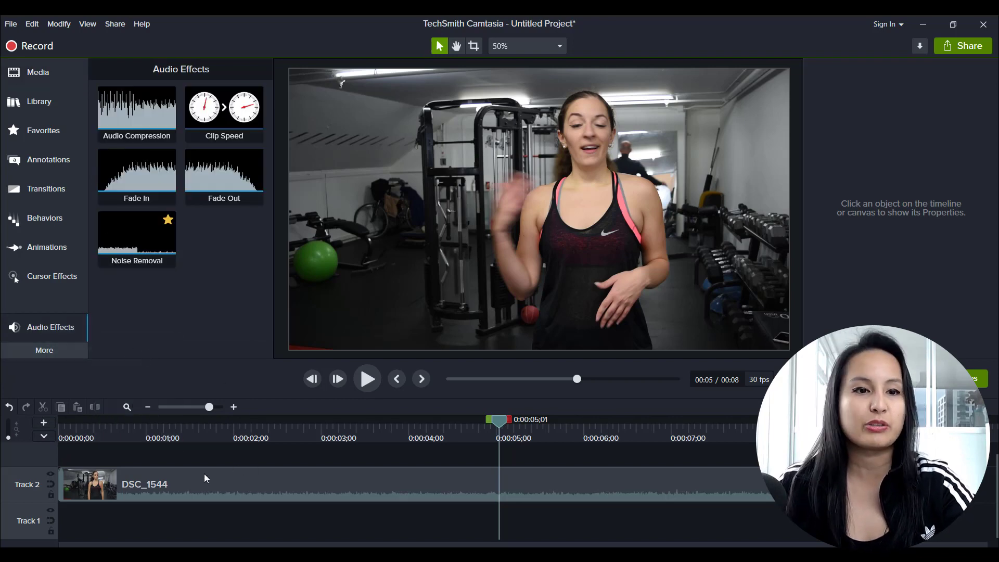
left_click(48, 354)
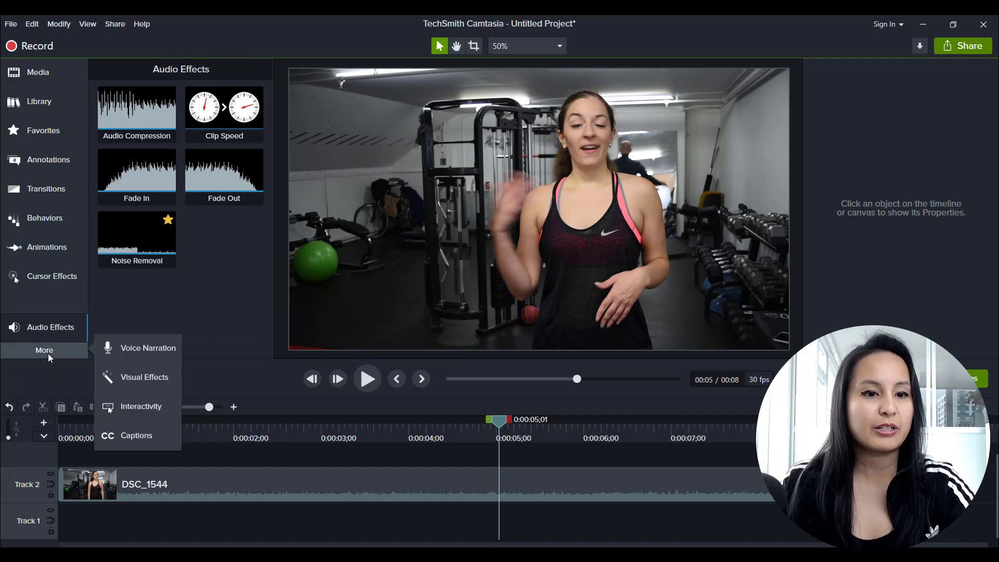
left_click(130, 378)
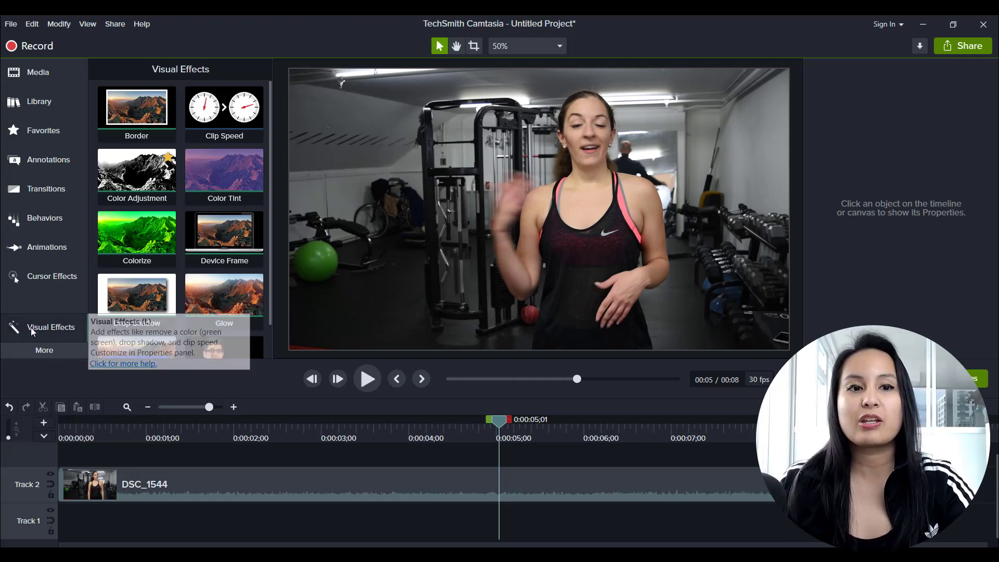
left_click(39, 124)
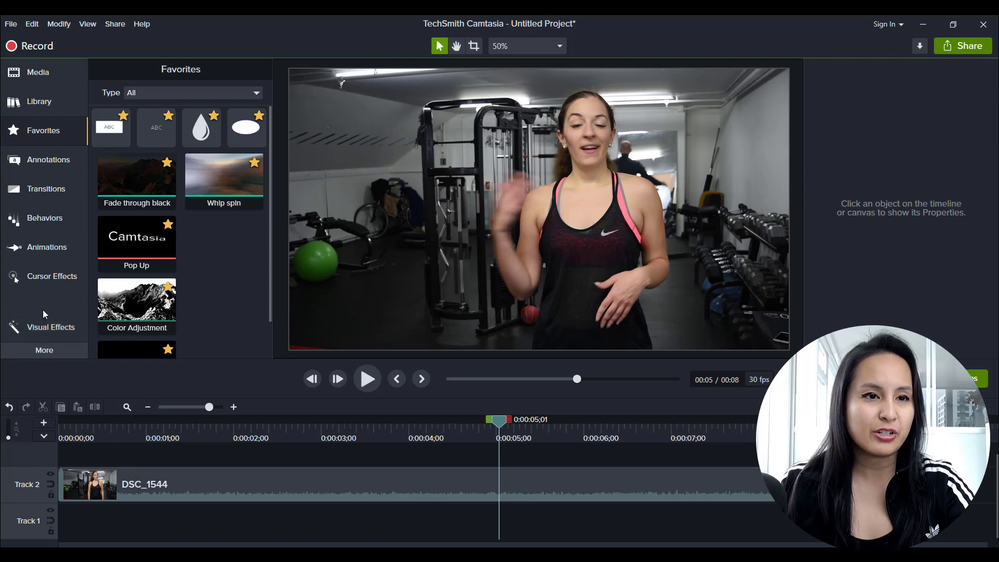
left_click(23, 170)
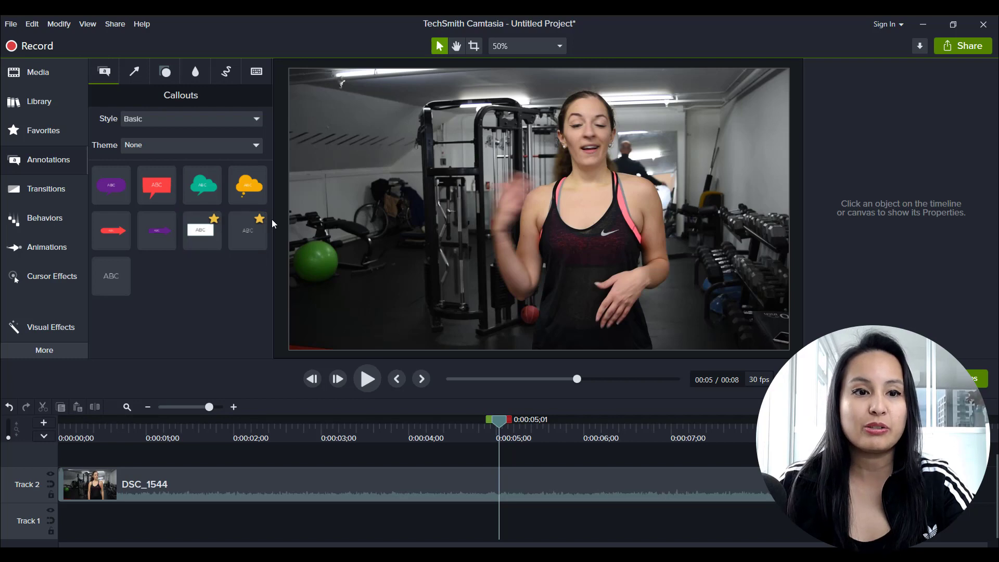
left_click(26, 134)
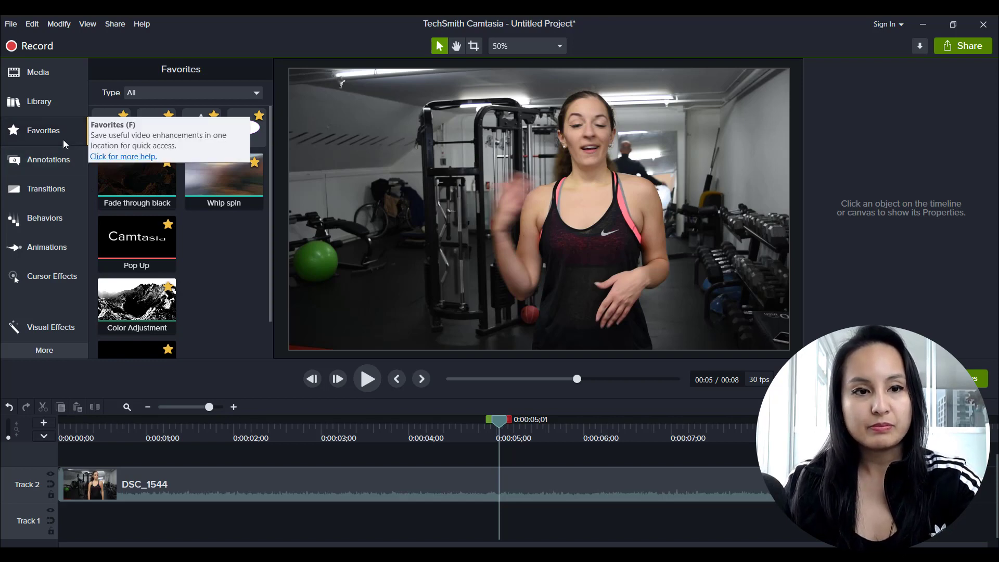
scroll(197, 256, "down", 1)
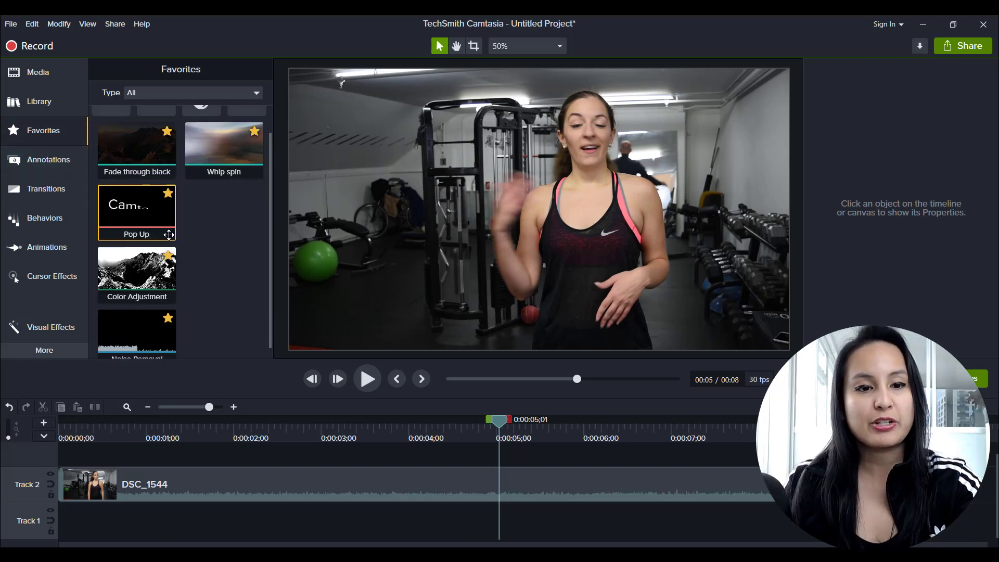
scroll(191, 253, "up", 1)
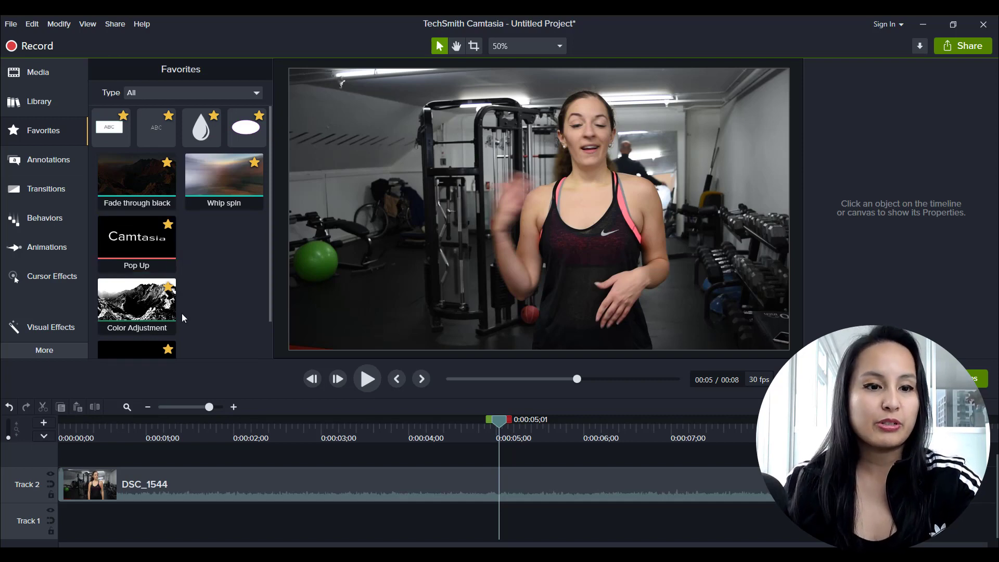
Apply the Noise Removal and Color Adjustment effects from Favorites to the DSC_1544 clip
scroll(223, 276, "down", 1)
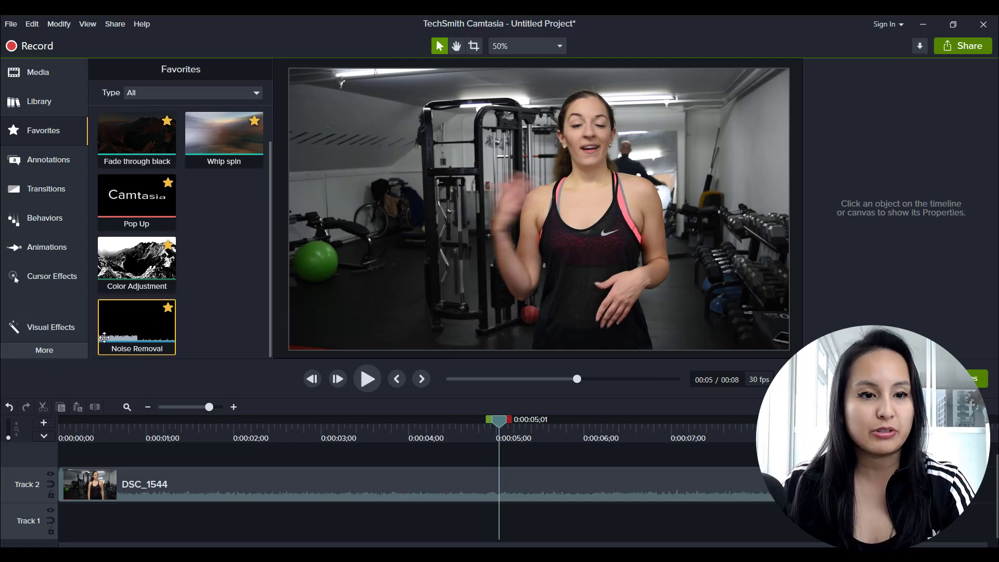
left_click_drag(117, 318, 175, 485)
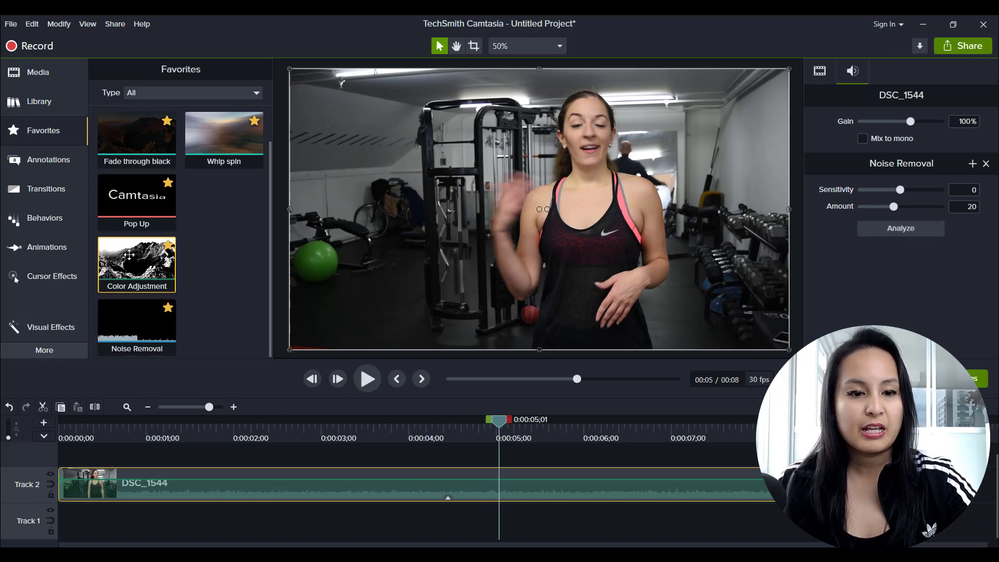
left_click_drag(130, 255, 179, 482)
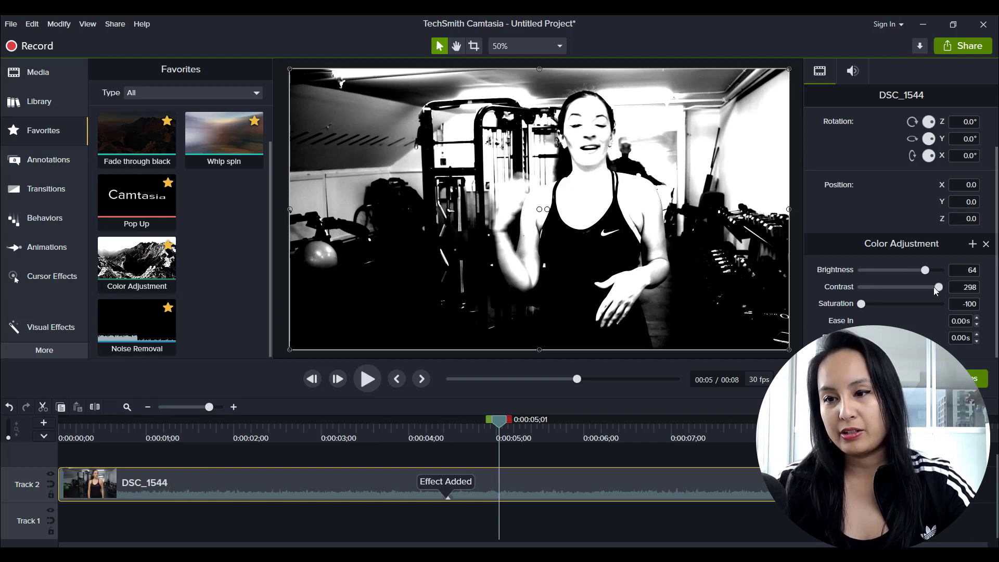
Set the clip's color adjustment to brightness 12, contrast 6 and saturation 0
left_click_drag(935, 290, 873, 298)
left_click_drag(861, 304, 899, 304)
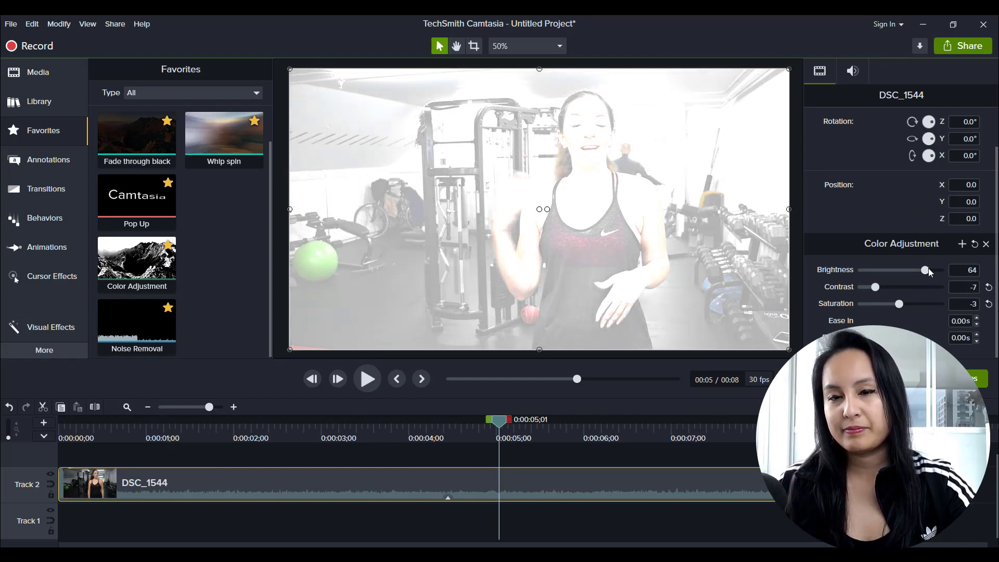
left_click_drag(929, 269, 901, 304)
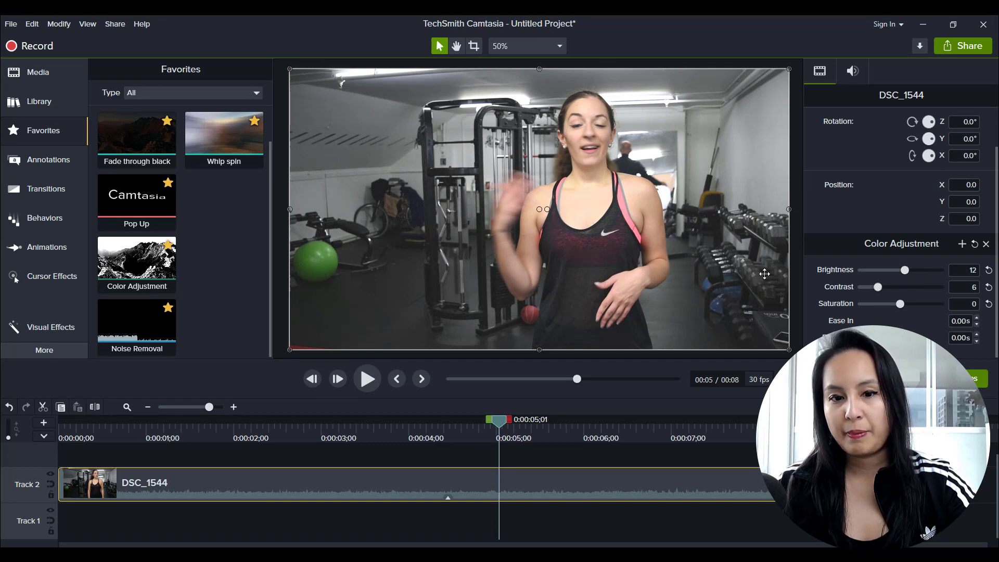
Move the playhead to 0:00:03;26, remove the Color Adjustment effect to compare the frame, and undo the removal
left_click(398, 435)
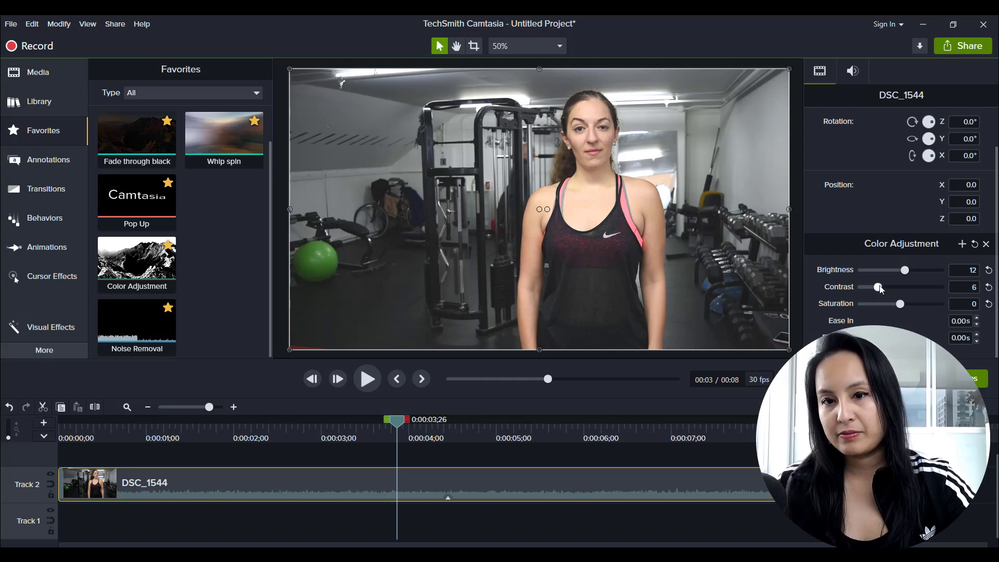
left_click(987, 244)
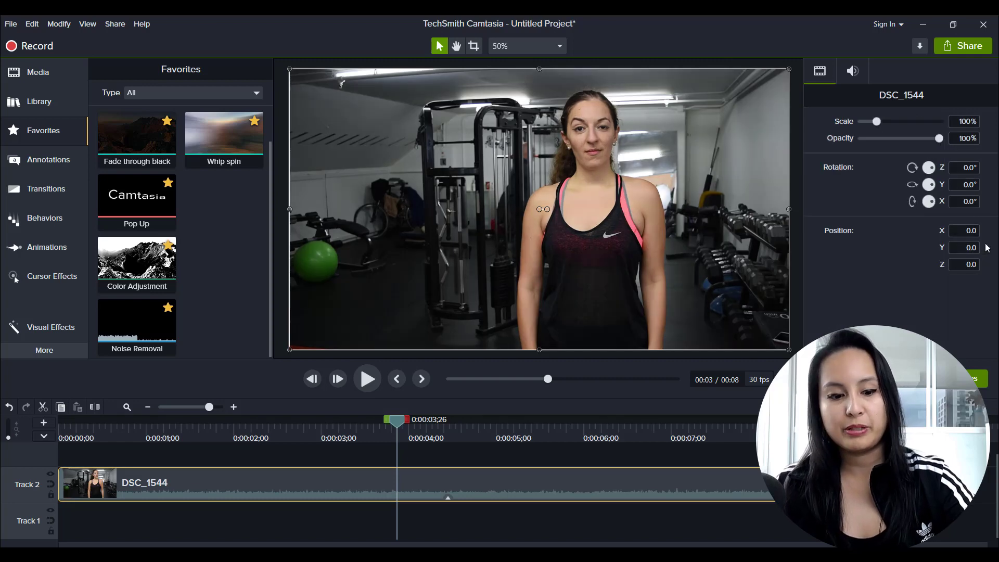
key("ctrl+z")
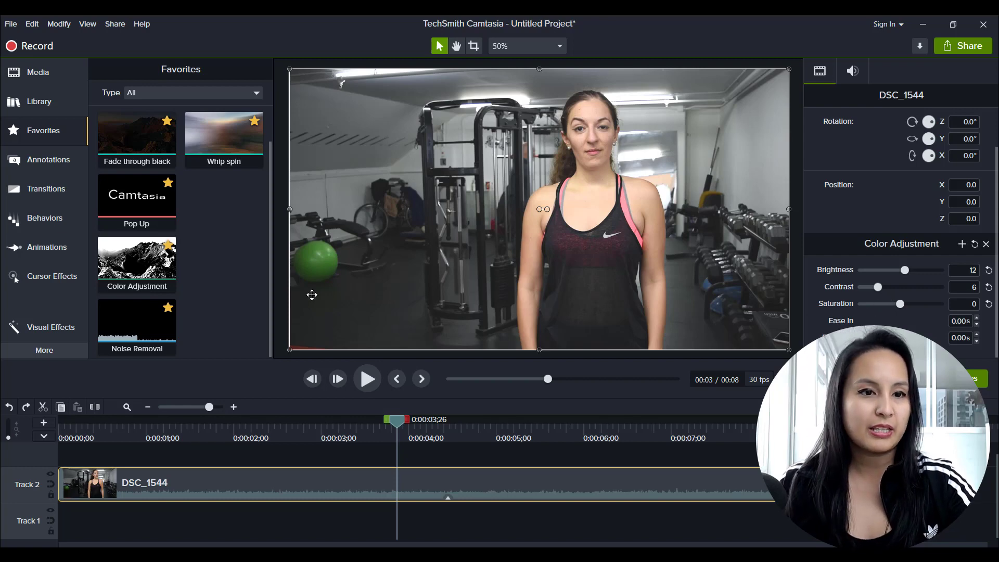
Add the white rectangle text callout from Favorites to the start of Track 3 and enter the person's name as its text
scroll(203, 288, "up", 1)
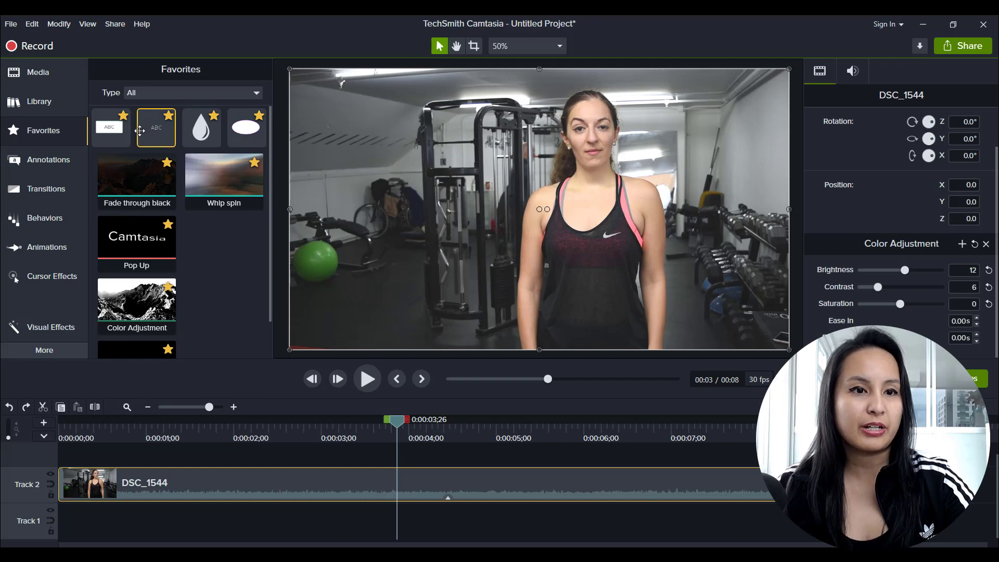
left_click_drag(115, 130, 48, 460)
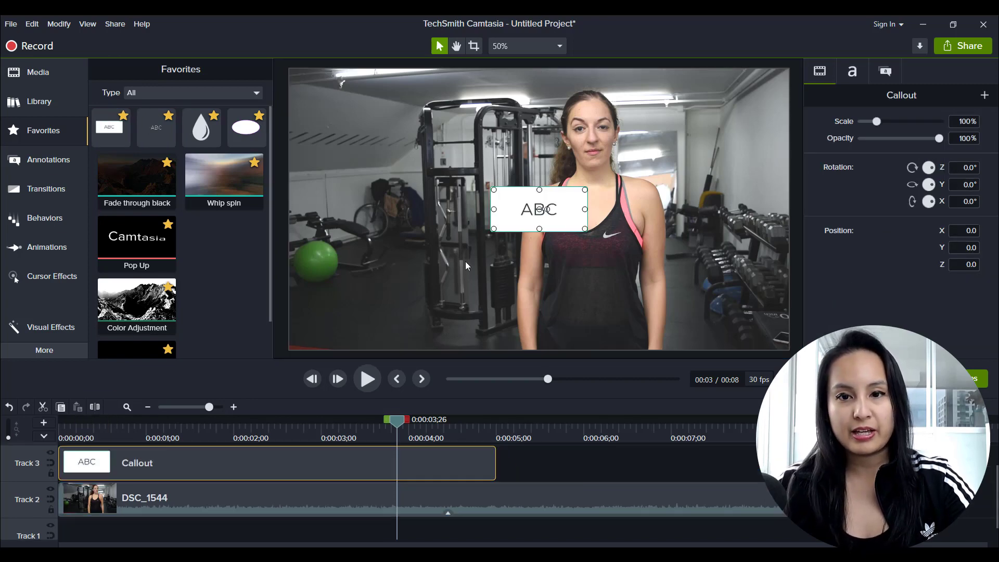
double_click(527, 211)
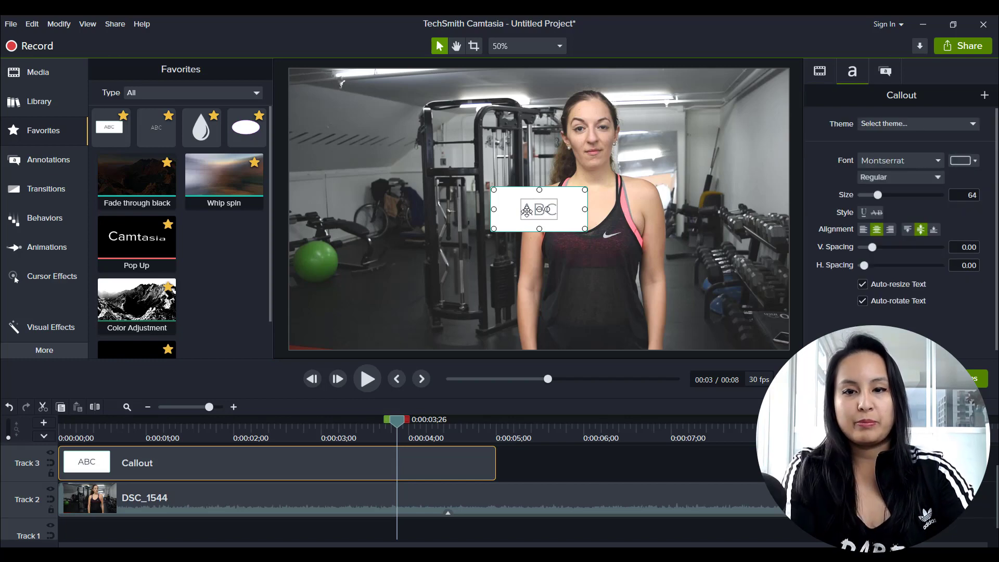
type("Auret")
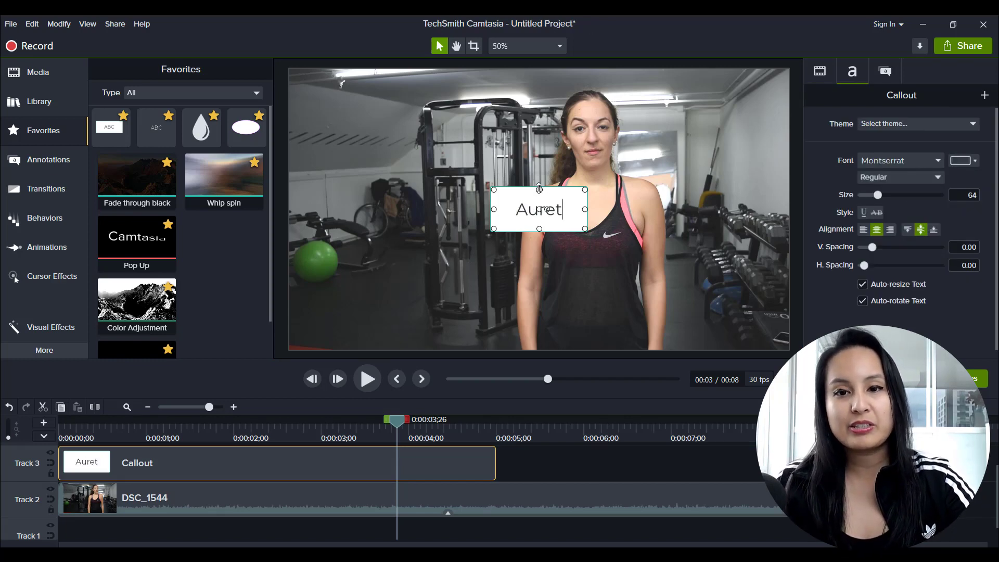
Shrink the callout to a narrow bar with text size 36 and set its text color to white (#FFFFFF)
left_click_drag(539, 190, 566, 223)
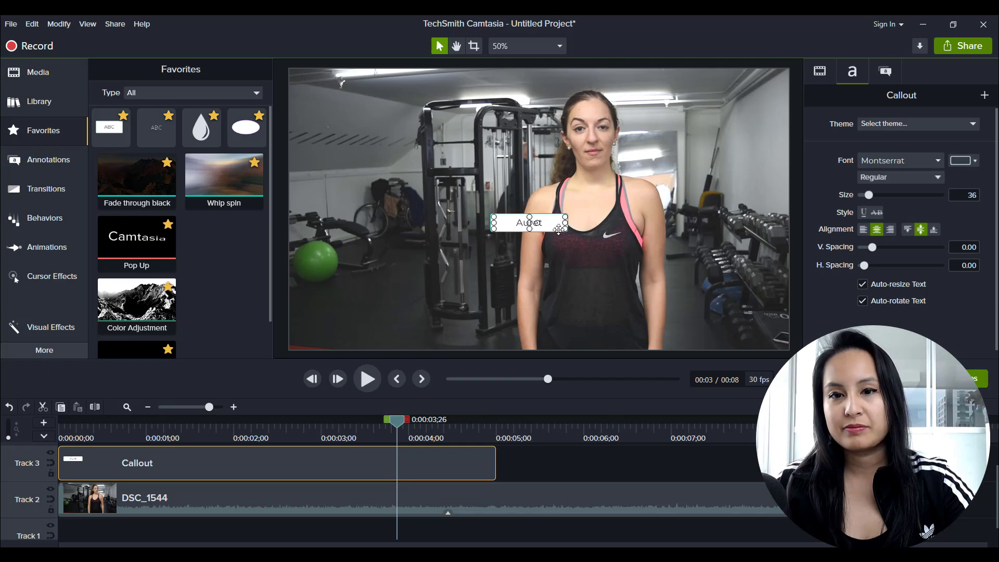
left_click(963, 161)
left_click(869, 202)
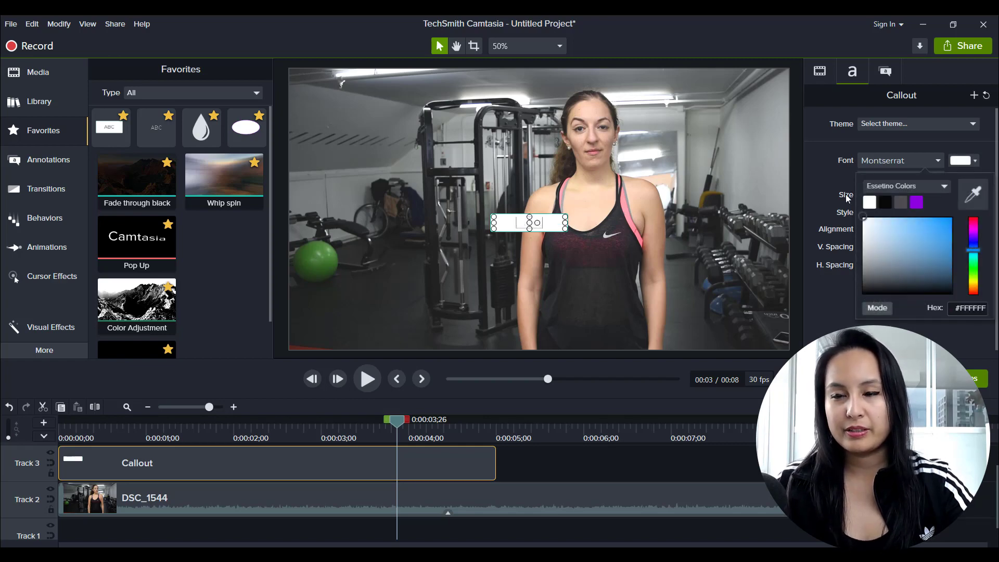
left_click(807, 195)
Set the callout's fill color to black (#000000) and its outline color to white
left_click(885, 72)
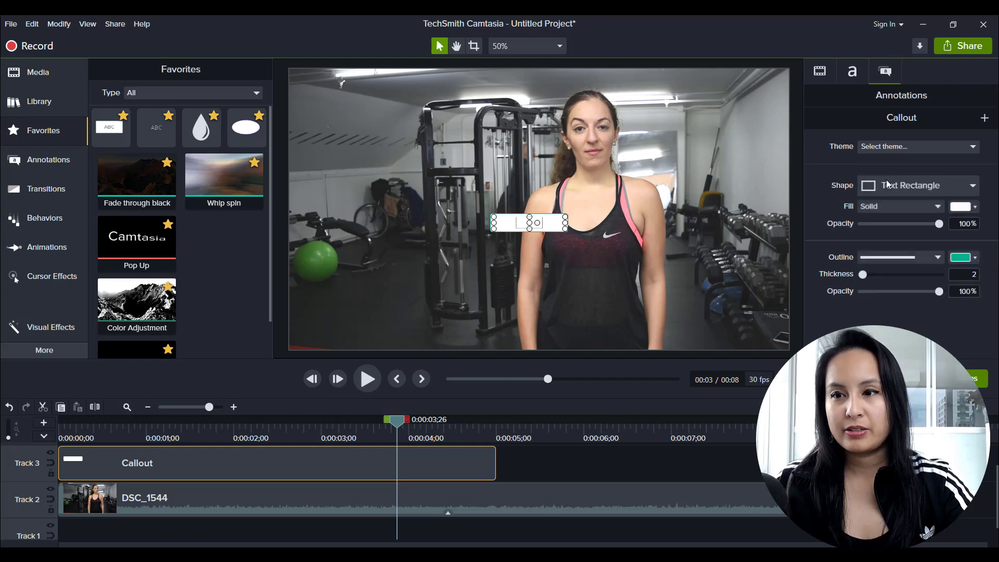
left_click(963, 206)
left_click(886, 249)
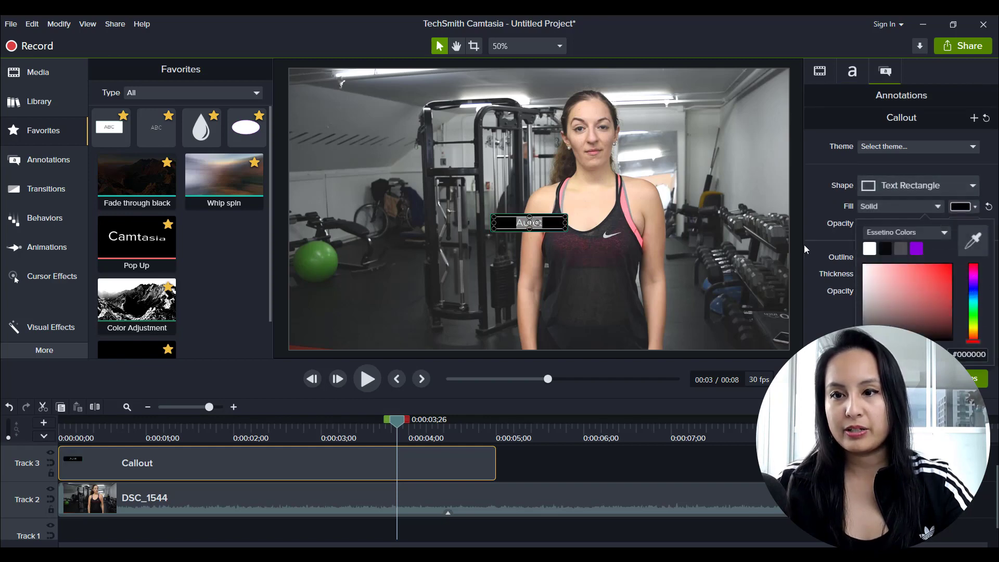
left_click(811, 217)
left_click(961, 257)
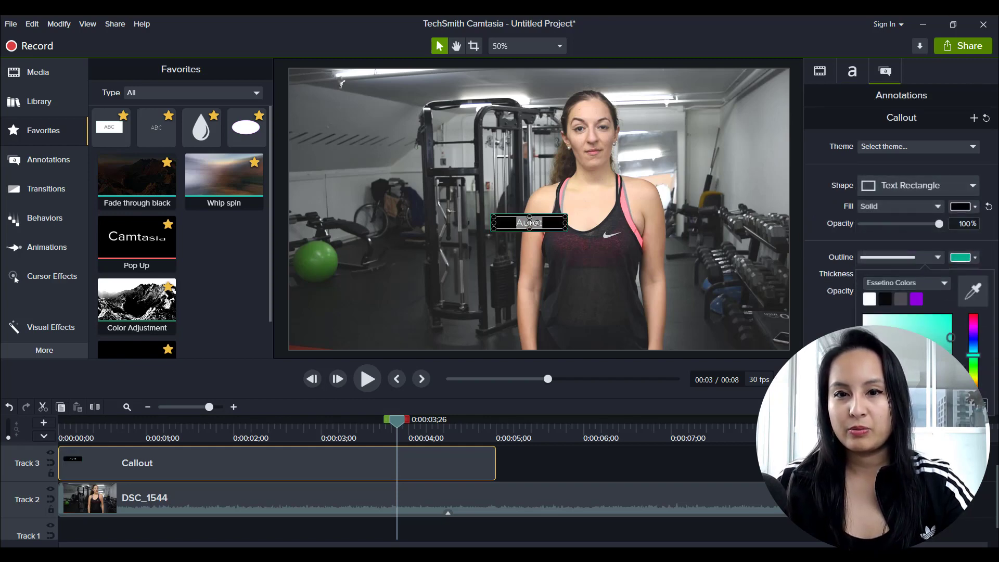
left_click(870, 298)
left_click(806, 201)
Move the name callout to the lower-left corner of the video frame
left_click(620, 236)
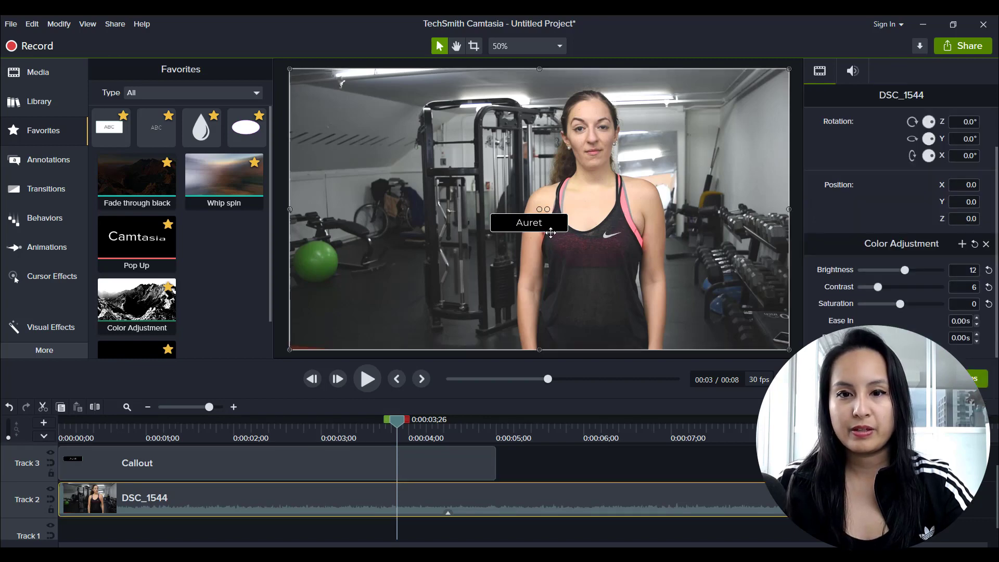
left_click(529, 223)
left_click_drag(529, 225, 332, 328)
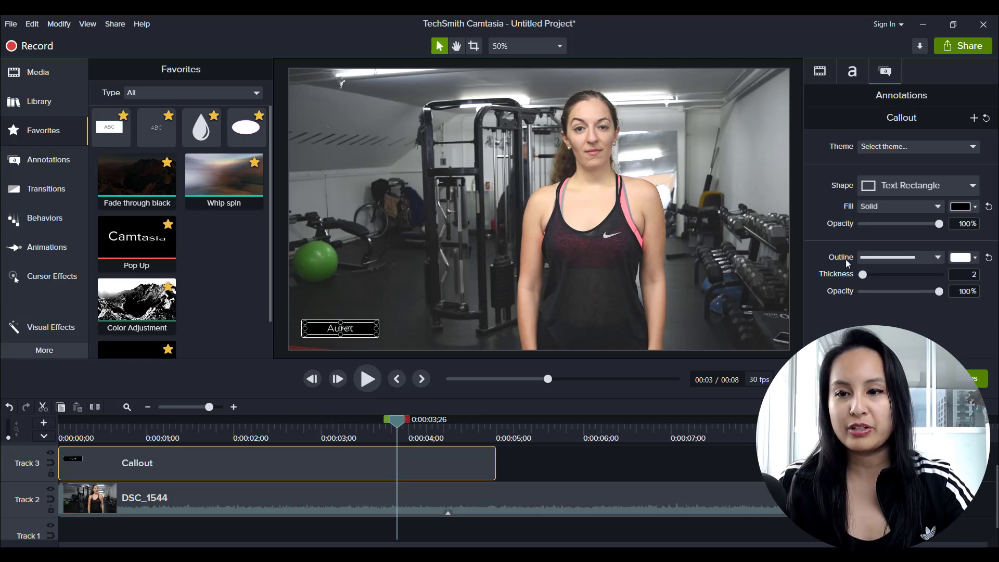
Deselect the name callout and examine the type filter options and the full list of saved items in Favorites
left_click(797, 266)
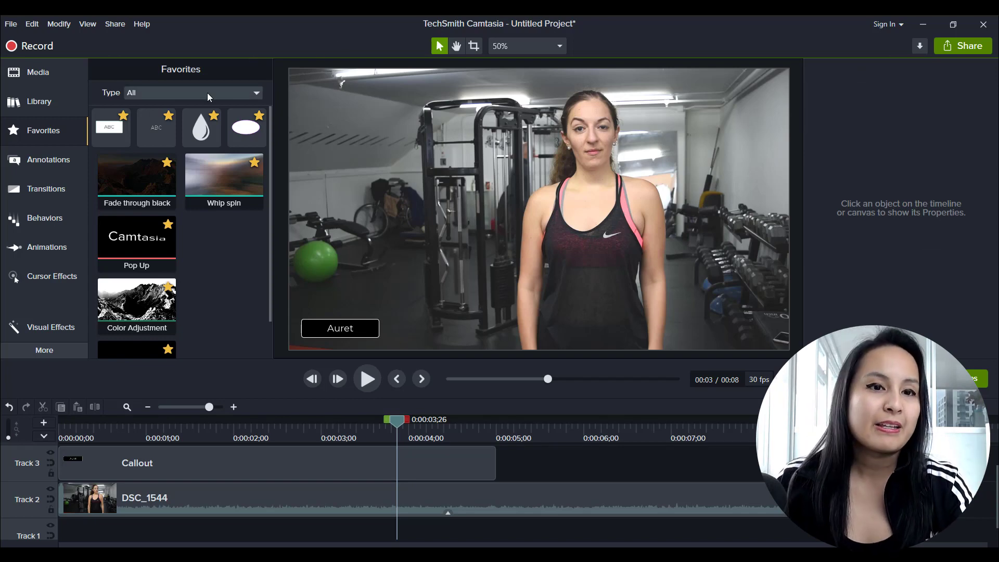
left_click(160, 95)
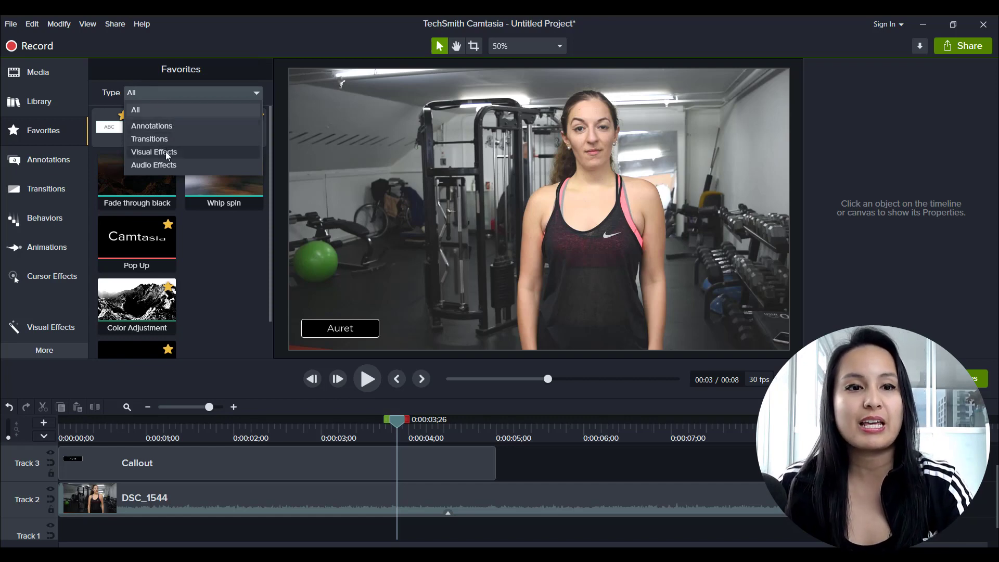
left_click(257, 90)
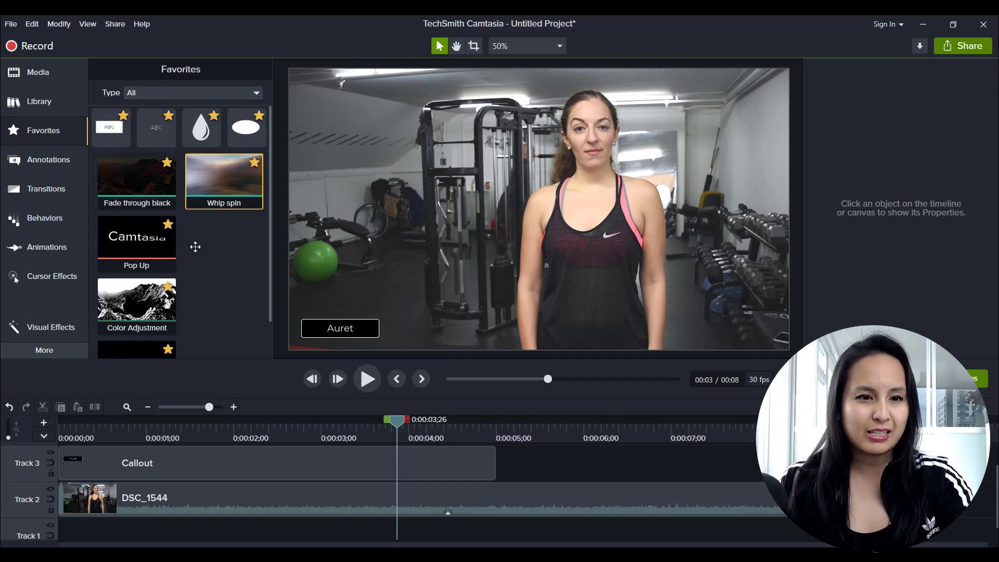
scroll(192, 272, "down", 1)
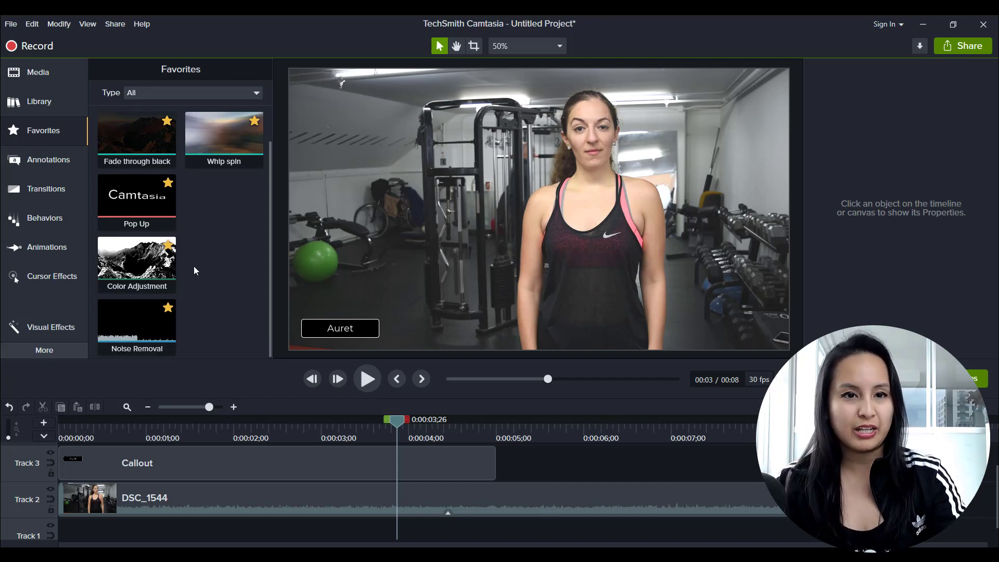
scroll(193, 266, "up", 1)
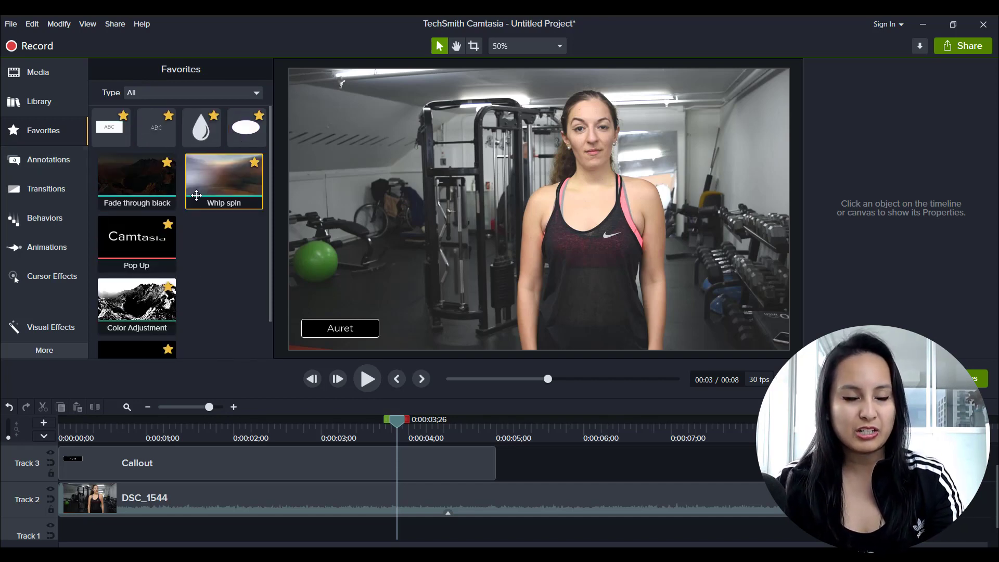
scroll(205, 262, "down", 1)
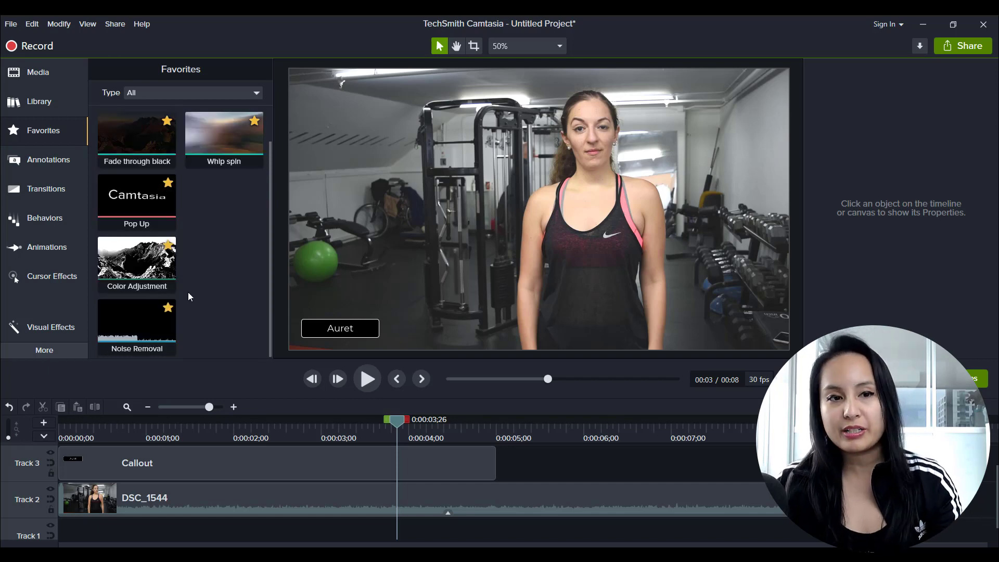
scroll(188, 296, "up", 1)
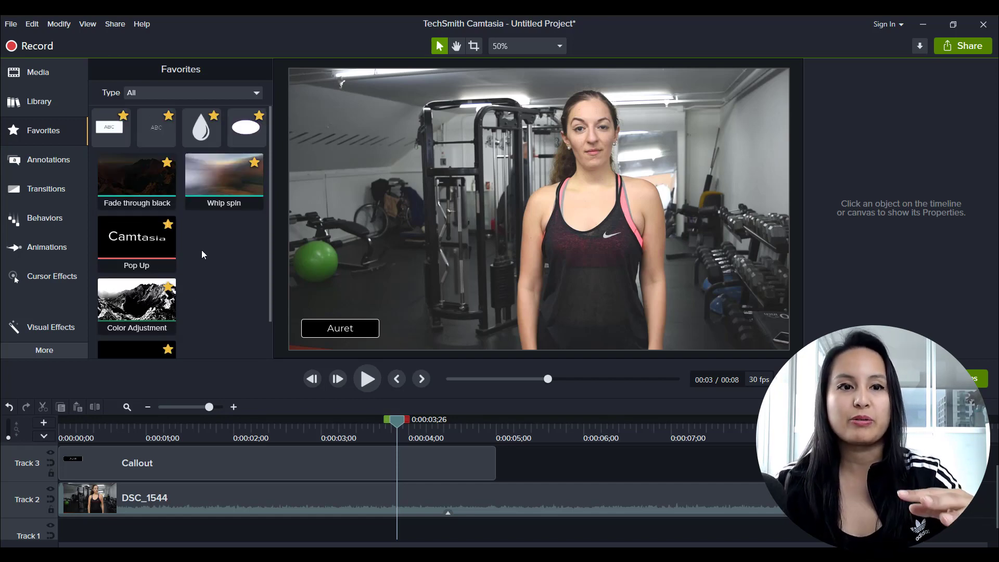
scroll(227, 249, "down", 1)
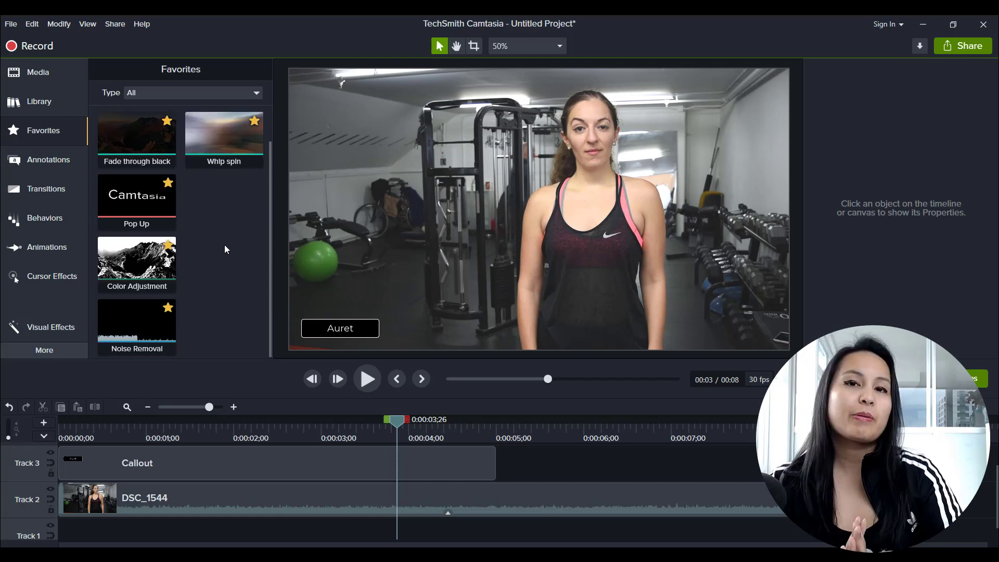